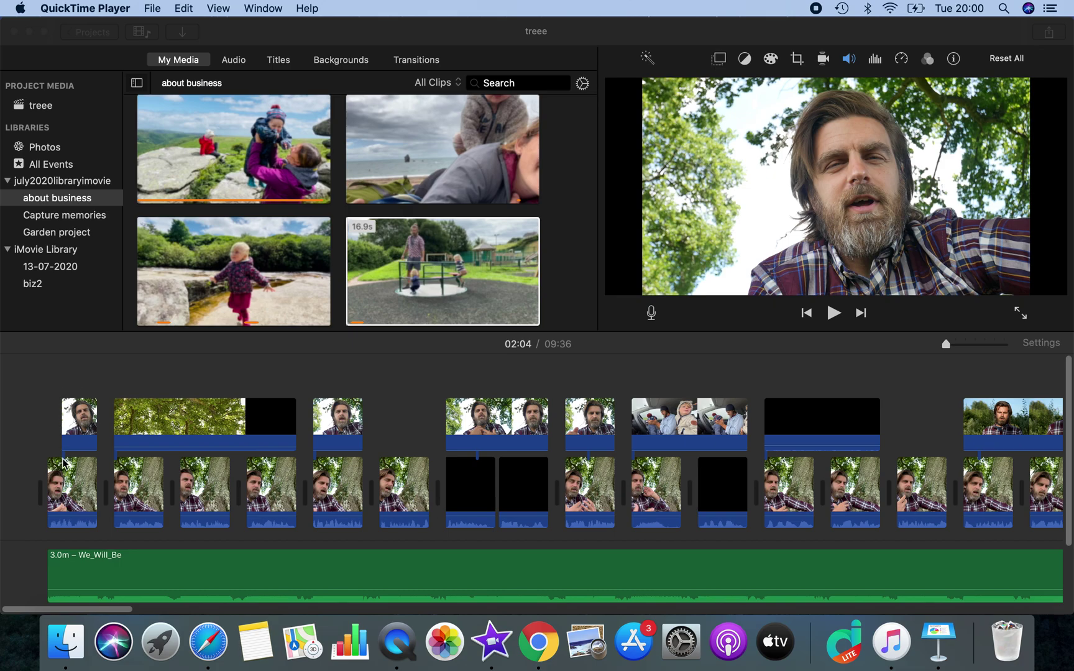
Step: Bring iMovie forward, play treee from the start, and jump to the black clips
{"action": "left_click", "coordinate": [50, 403]}
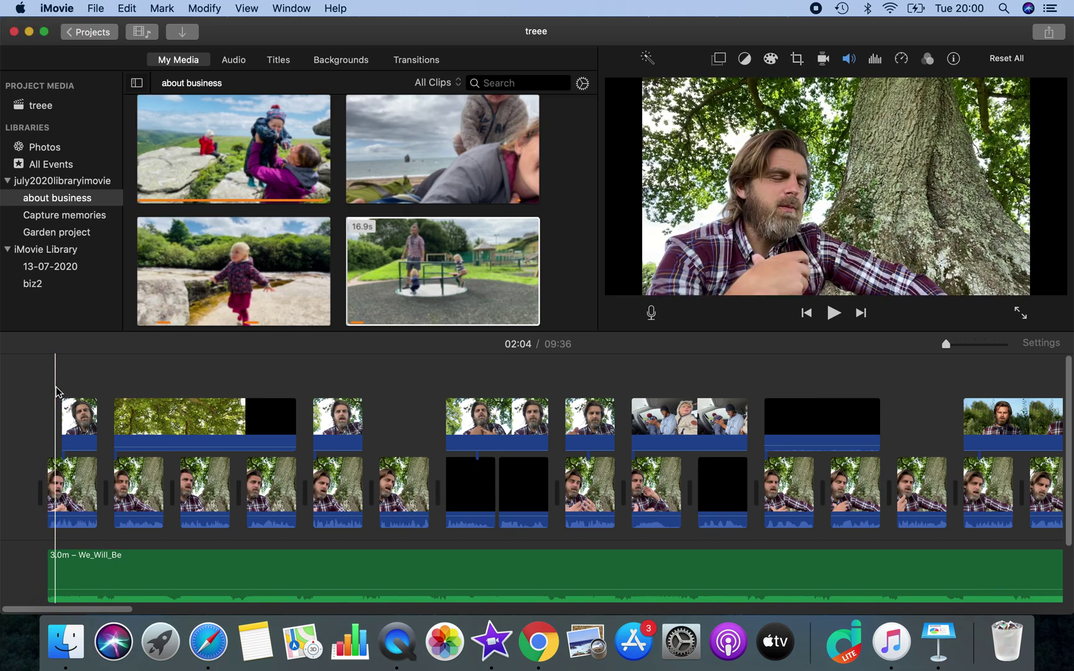
{"action": "key", "text": "space"}
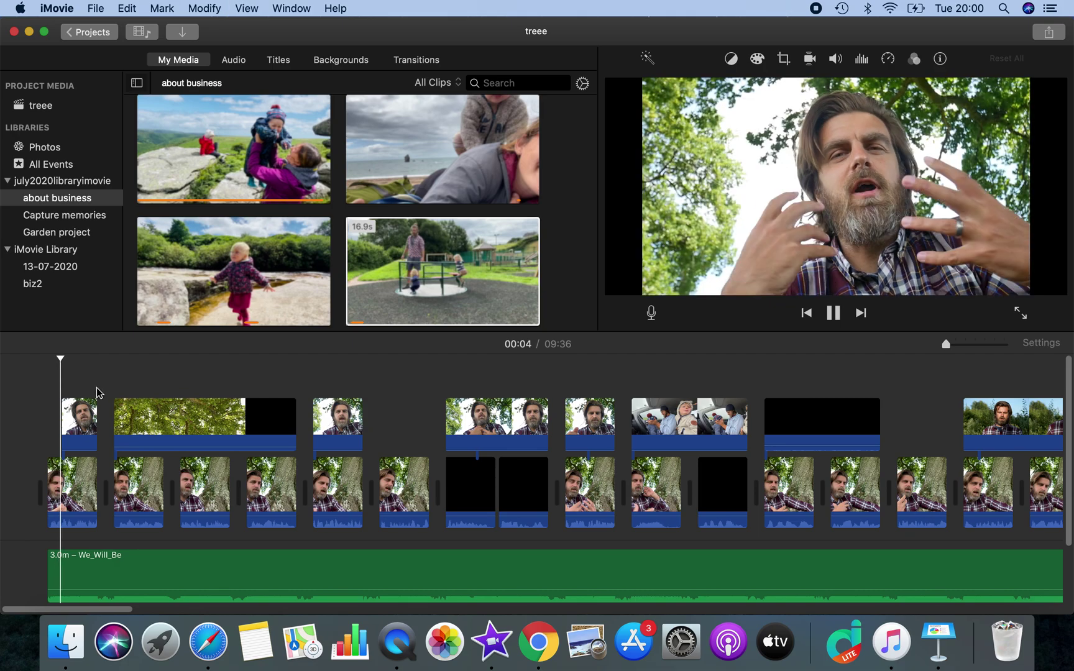
{"action": "left_click", "coordinate": [255, 394]}
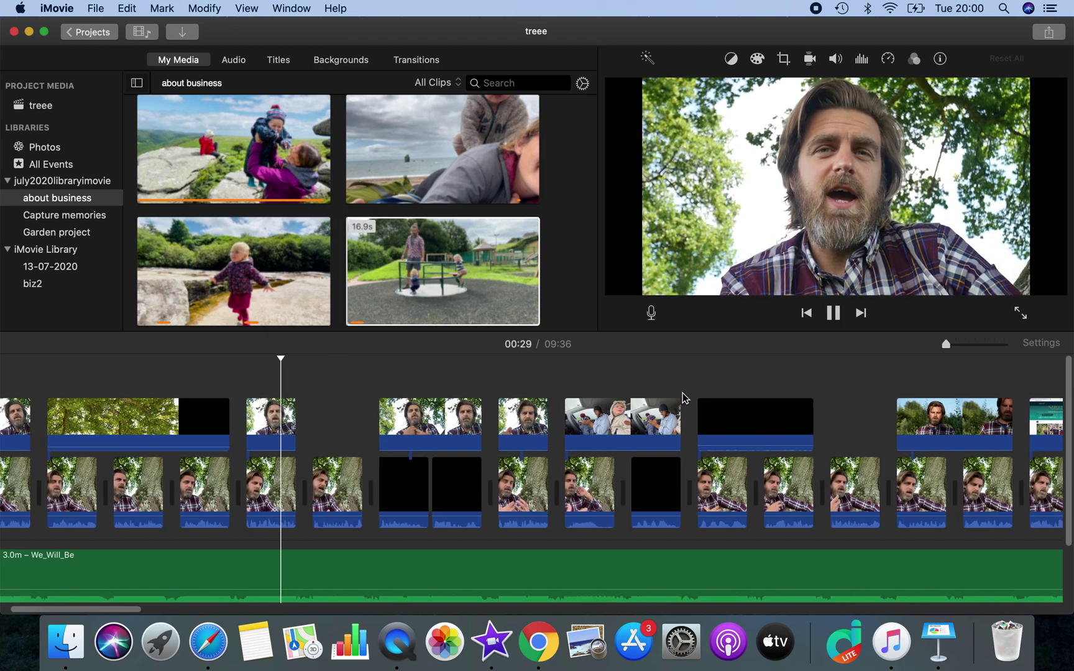
{"action": "left_click", "coordinate": [705, 391]}
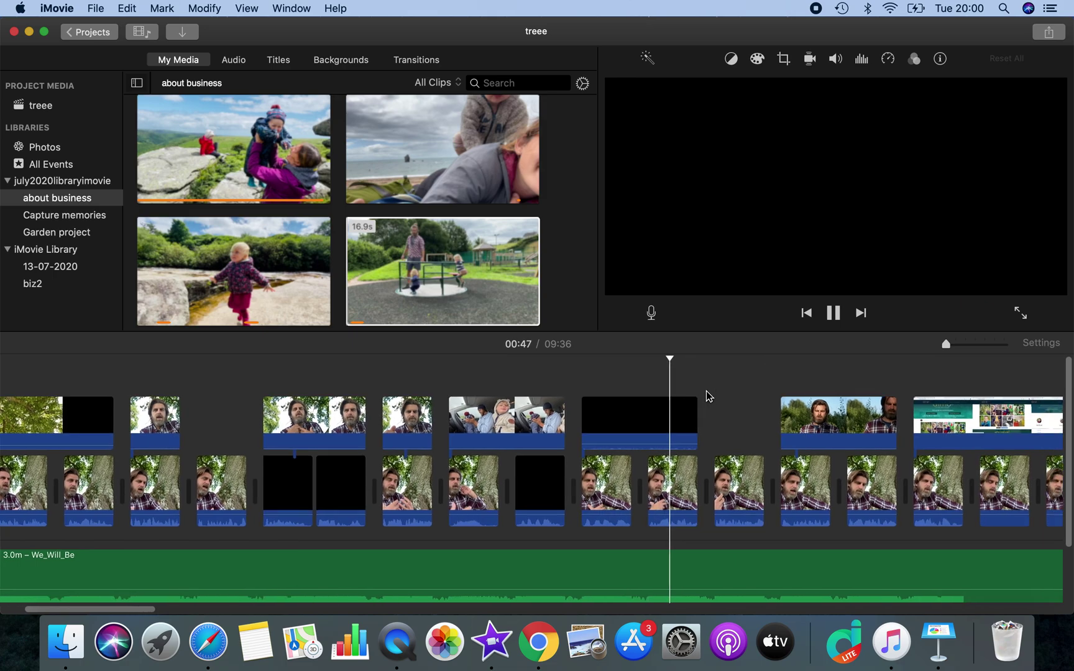
{"action": "scroll", "coordinate": [706, 391], "scroll_direction": "right", "scroll_amount": 10}
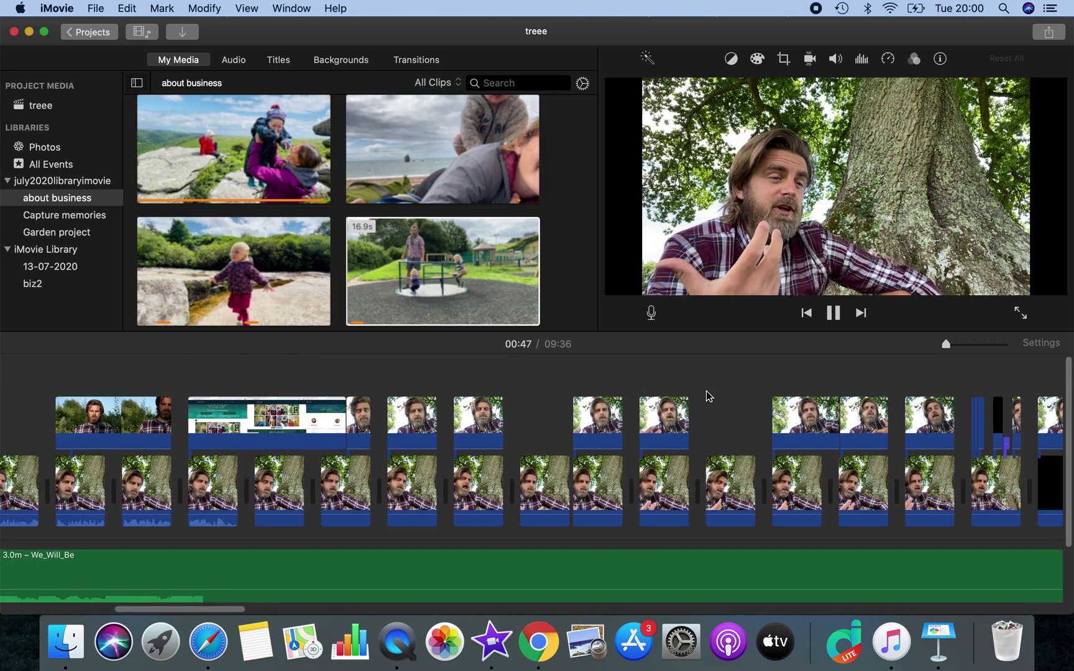
{"action": "scroll", "coordinate": [706, 396], "scroll_direction": "right", "scroll_amount": 10}
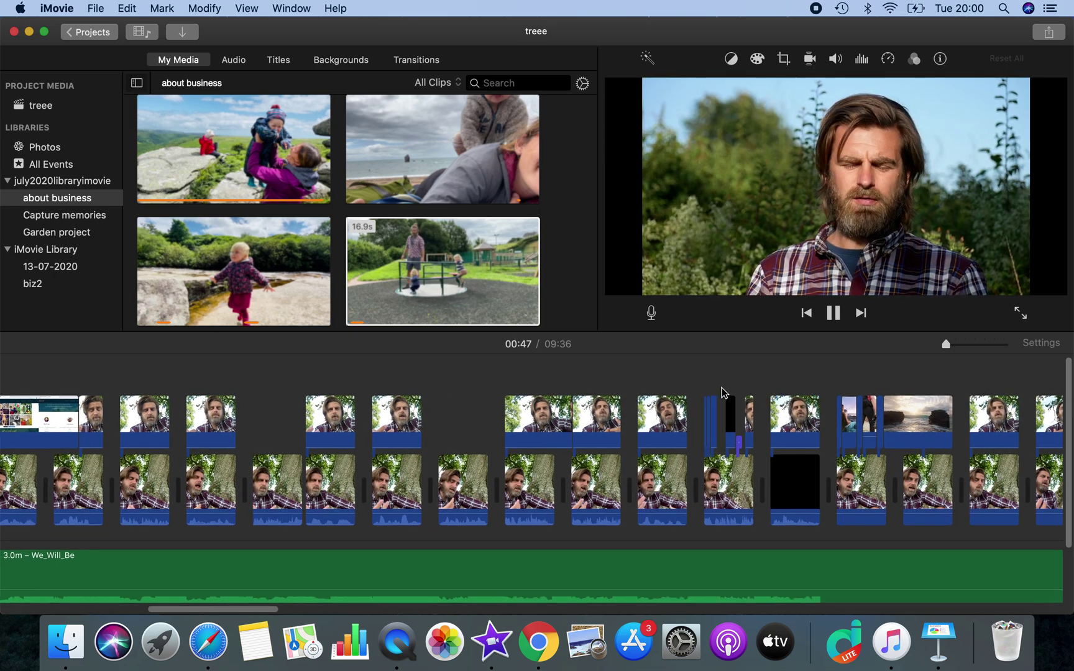
Step: Jump playback to a later black clip and bring up the iMovie menu
{"action": "left_click", "coordinate": [722, 391]}
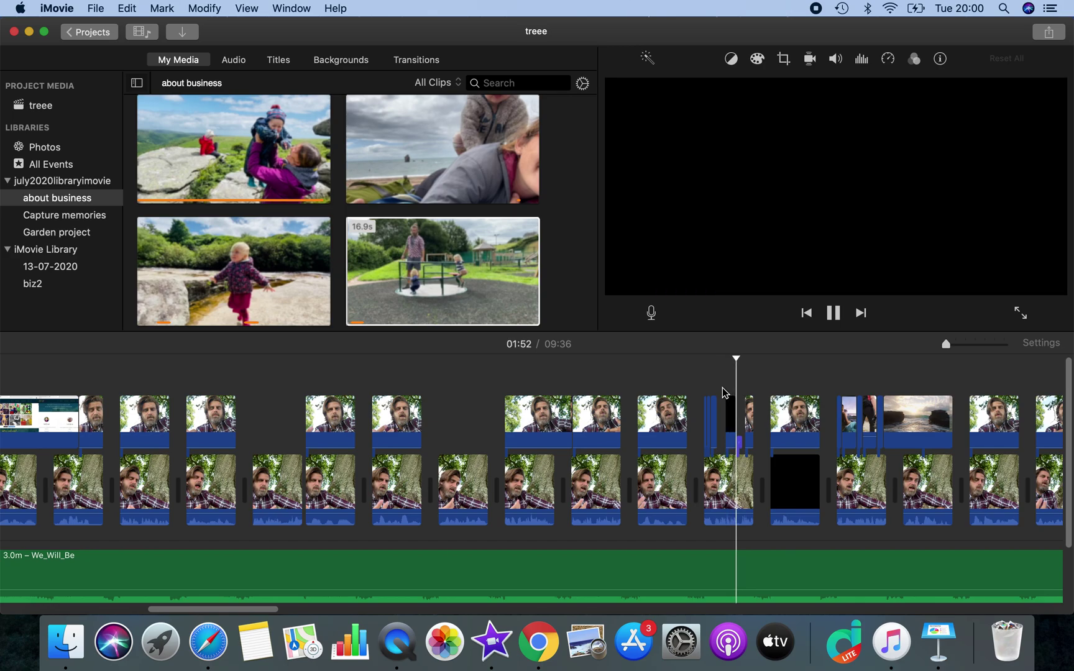
{"action": "scroll", "coordinate": [837, 430], "scroll_direction": "right", "scroll_amount": 3}
{"action": "scroll", "coordinate": [837, 430], "scroll_direction": "right", "scroll_amount": 5}
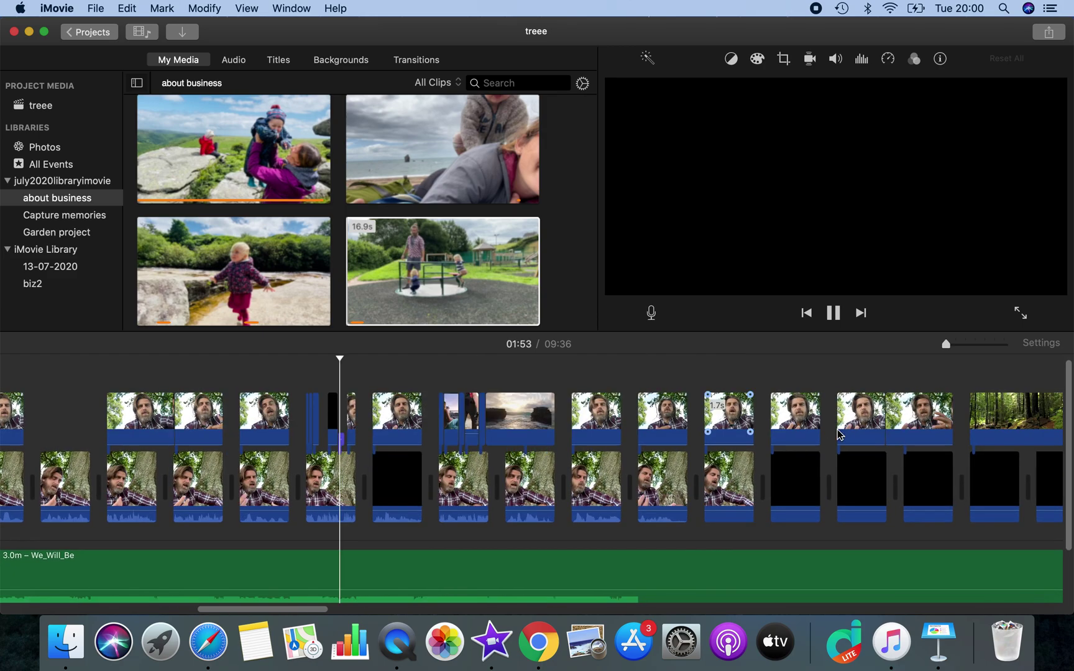
{"action": "scroll", "coordinate": [836, 431], "scroll_direction": "right", "scroll_amount": 3}
{"action": "scroll", "coordinate": [837, 431], "scroll_direction": "right", "scroll_amount": 3}
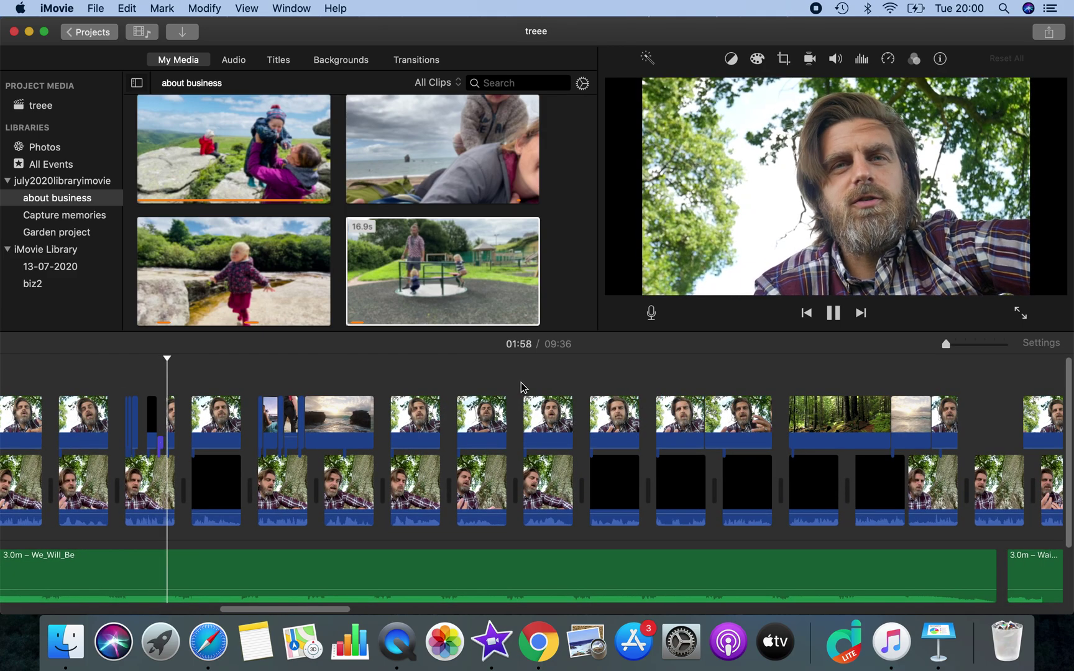
{"action": "scroll", "coordinate": [521, 386], "scroll_direction": "right", "scroll_amount": 1}
{"action": "scroll", "coordinate": [521, 387], "scroll_direction": "right", "scroll_amount": 3}
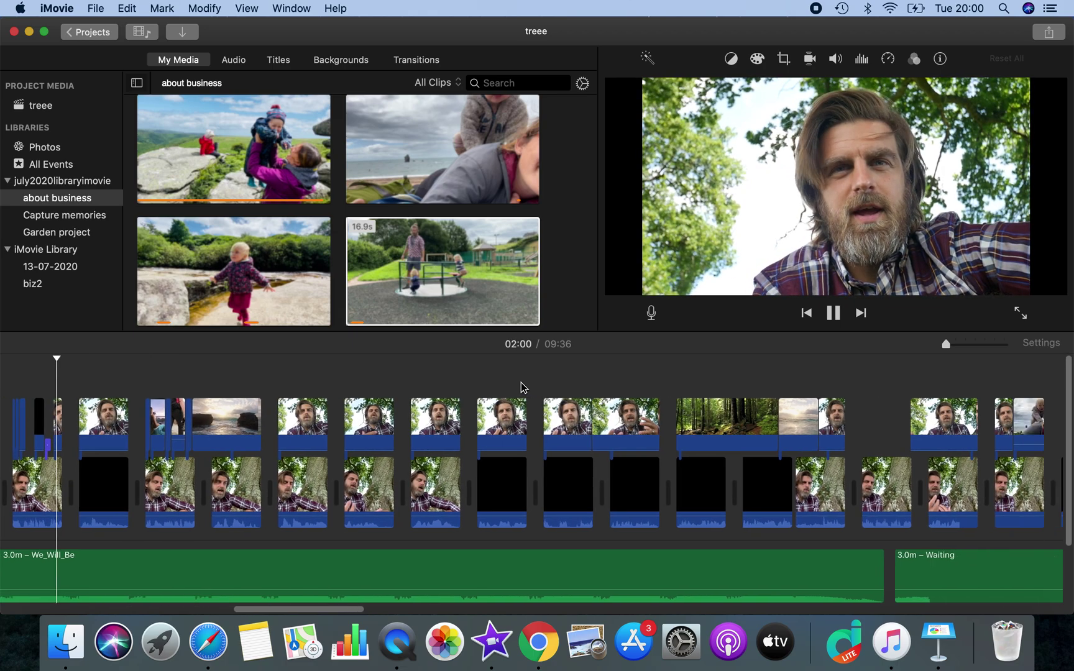
{"action": "scroll", "coordinate": [521, 387], "scroll_direction": "right", "scroll_amount": 2}
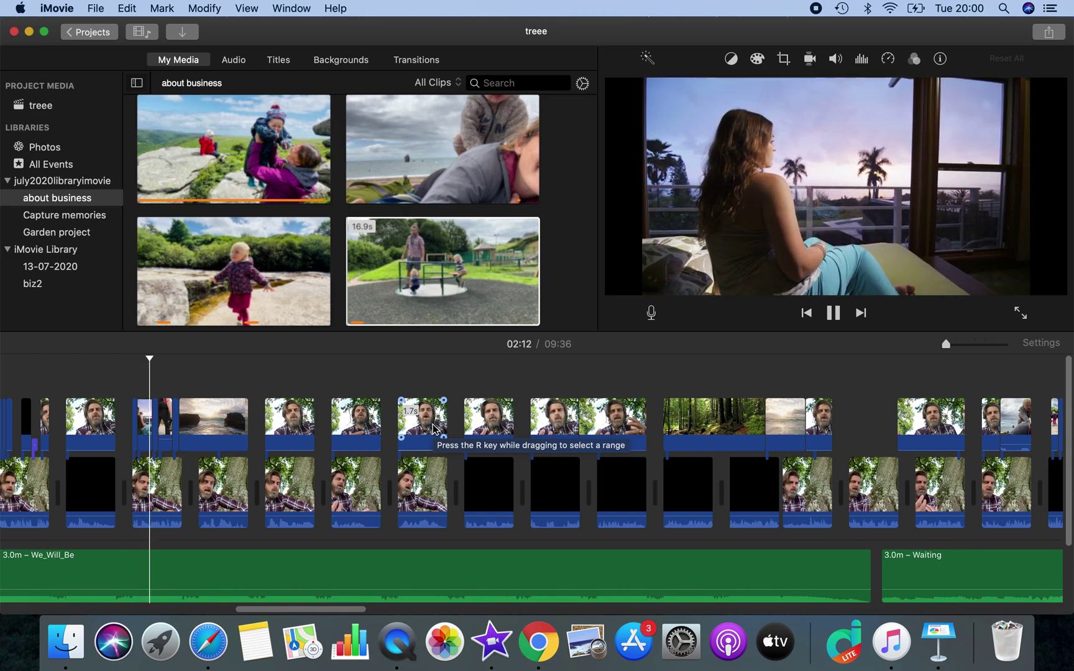
{"action": "left_click", "coordinate": [57, 9]}
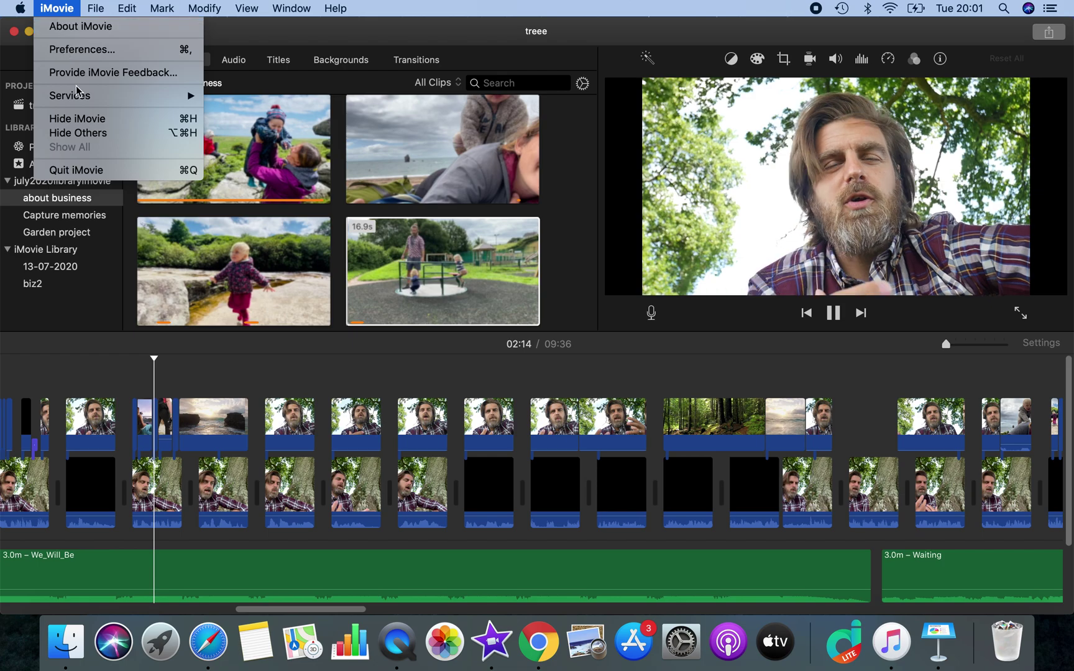
Step: Review and close iMovie Preferences, then open File > Import Media
{"action": "left_click", "coordinate": [79, 49]}
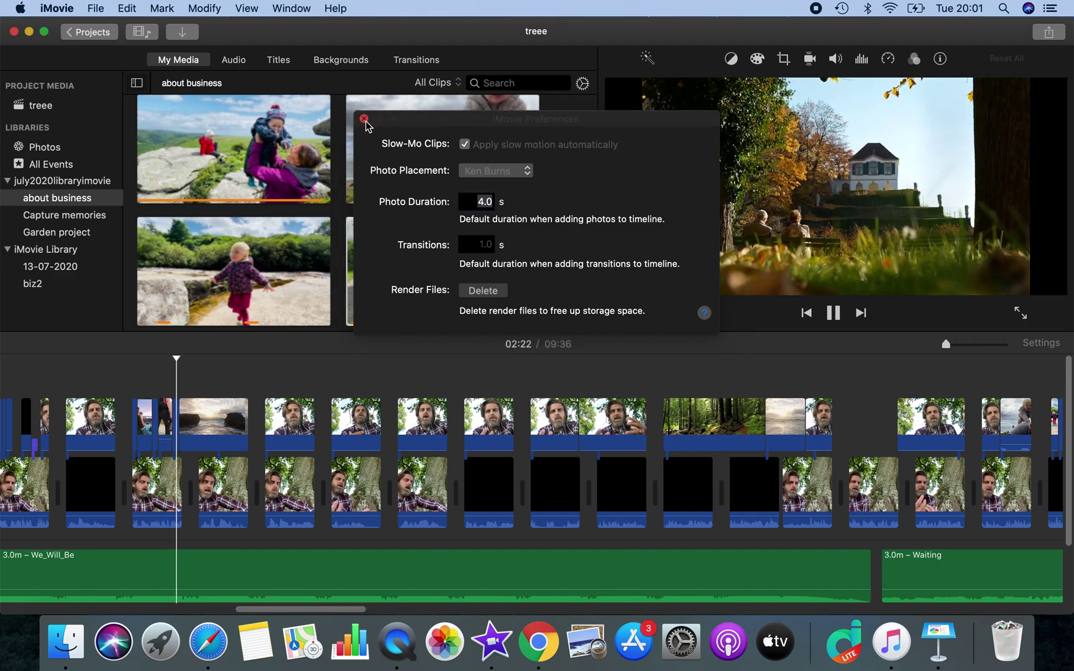
{"action": "left_click", "coordinate": [363, 119]}
{"action": "left_click", "coordinate": [96, 9]}
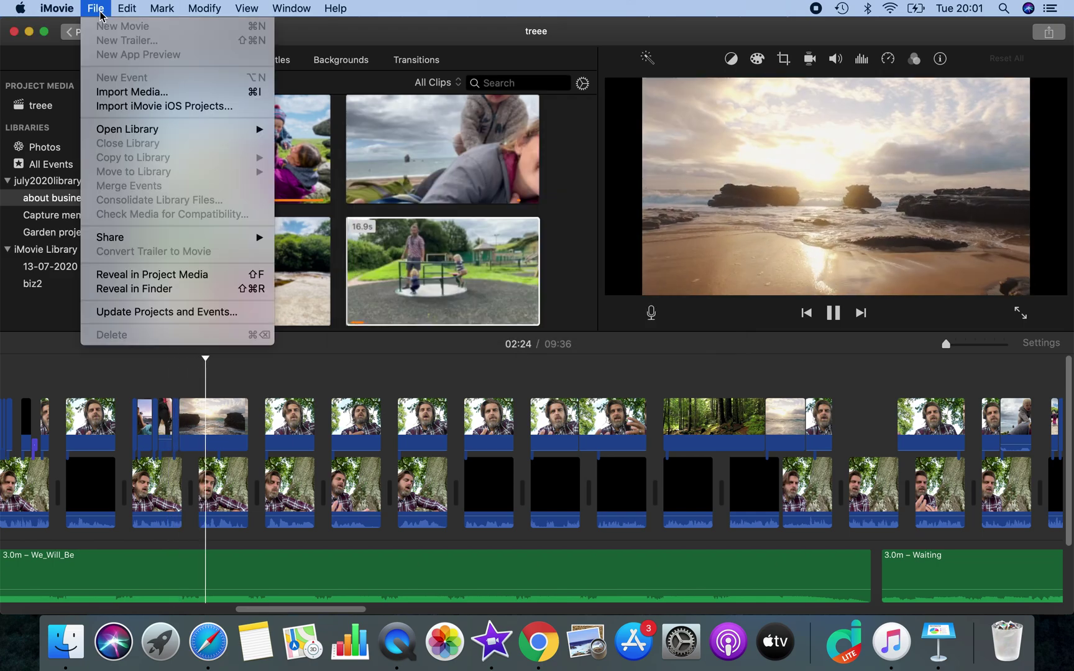
{"action": "left_click", "coordinate": [129, 92]}
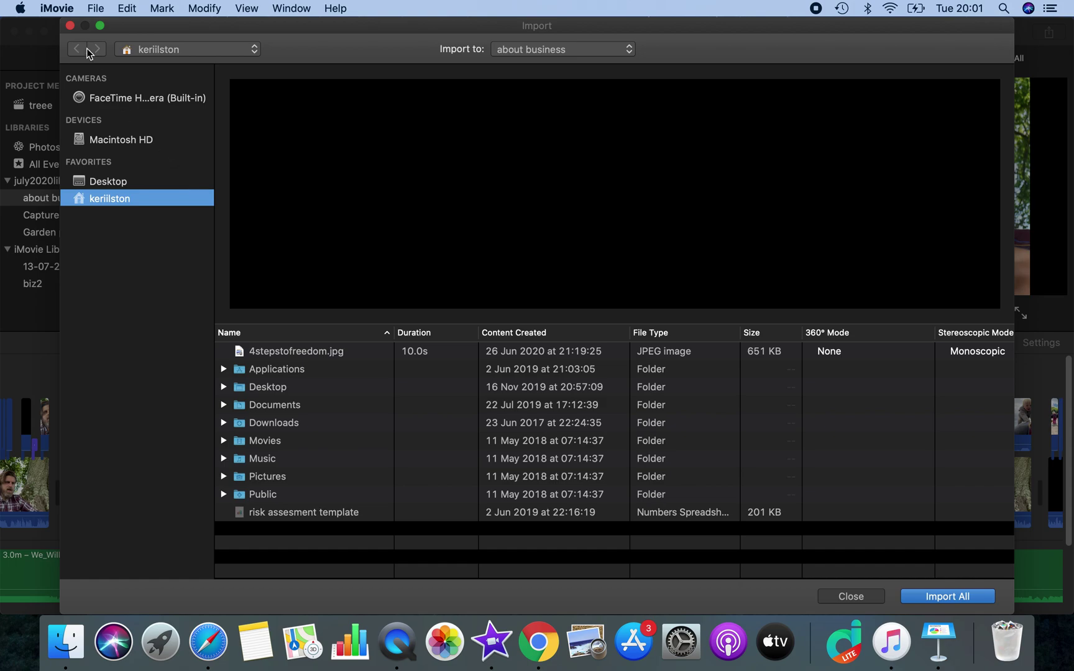
Step: Close the import window without importing and select the black clip near 2:37
{"action": "left_click", "coordinate": [71, 26]}
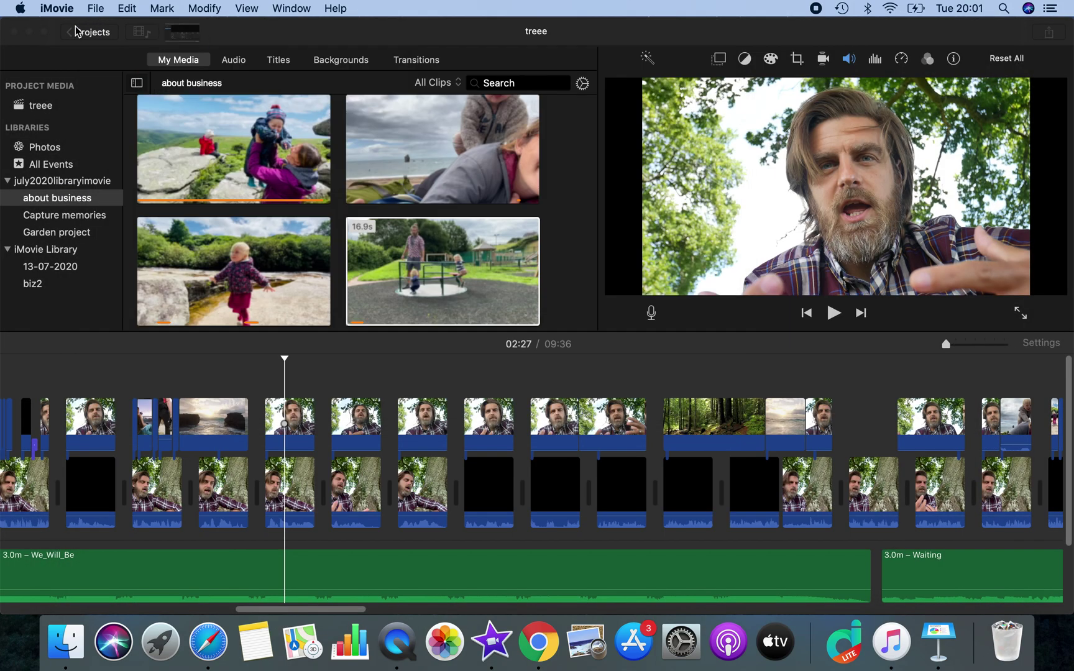
{"action": "scroll", "coordinate": [351, 316], "scroll_direction": "up", "scroll_amount": 3}
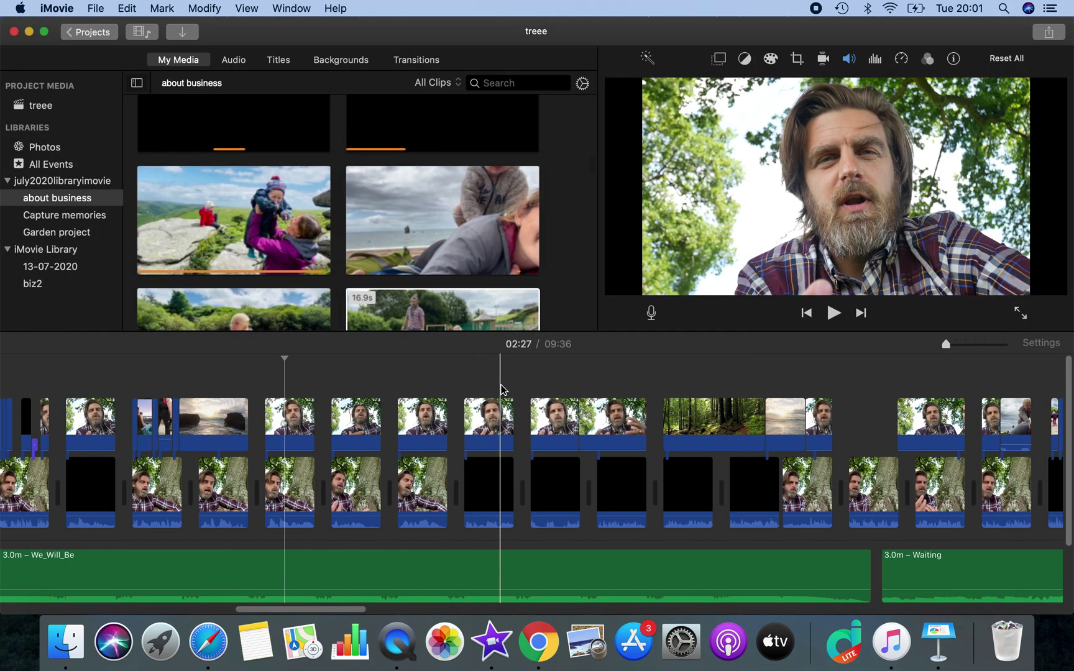
{"action": "scroll", "coordinate": [502, 388], "scroll_direction": "right", "scroll_amount": 3}
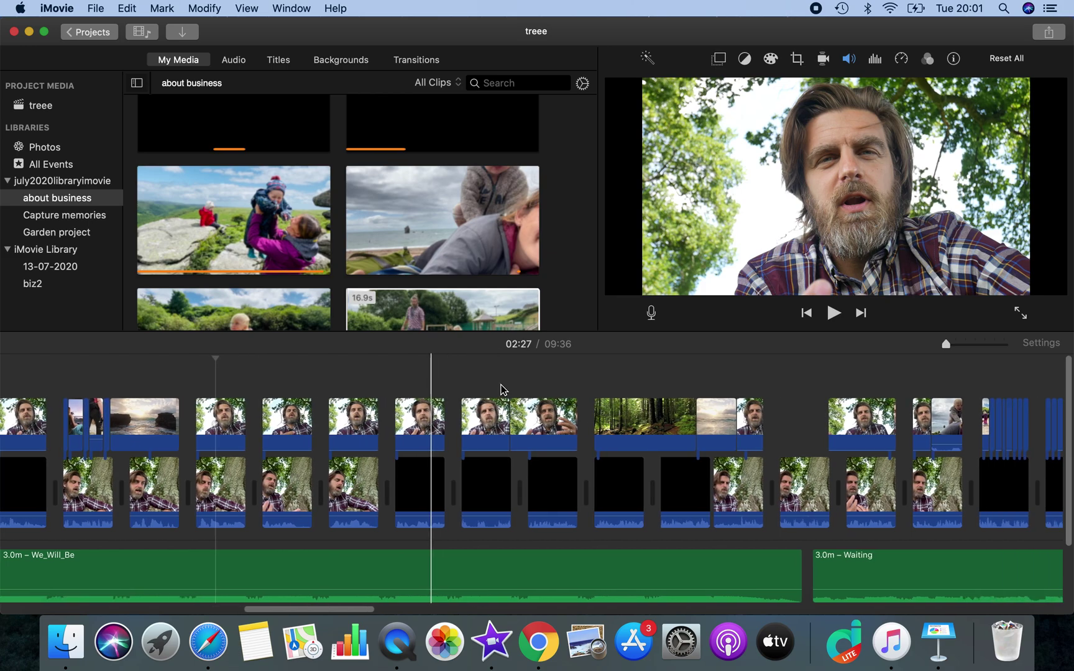
{"action": "left_click", "coordinate": [489, 478]}
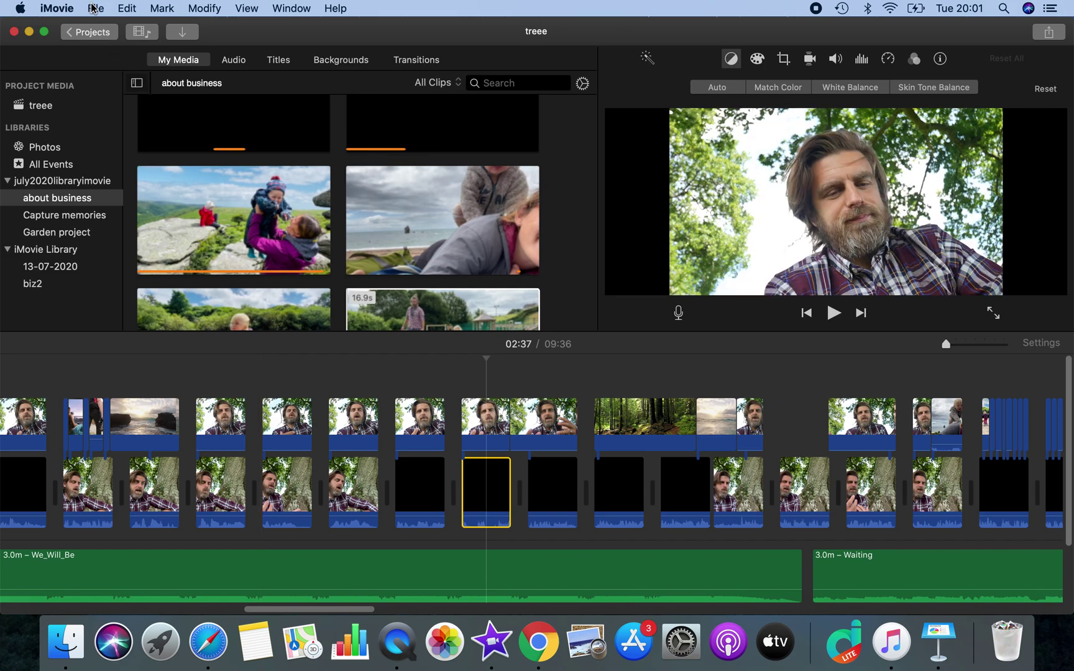
Step: Select all clips and both music tracks via Edit > Select All, then copy them
{"action": "left_click", "coordinate": [125, 12]}
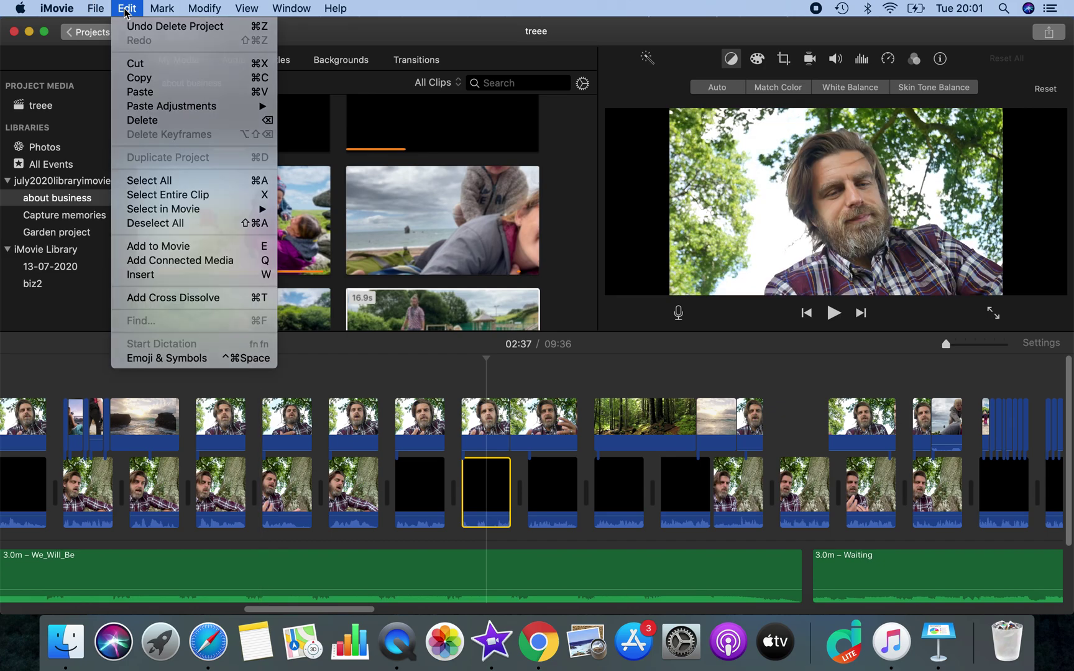
{"action": "left_click", "coordinate": [125, 12]}
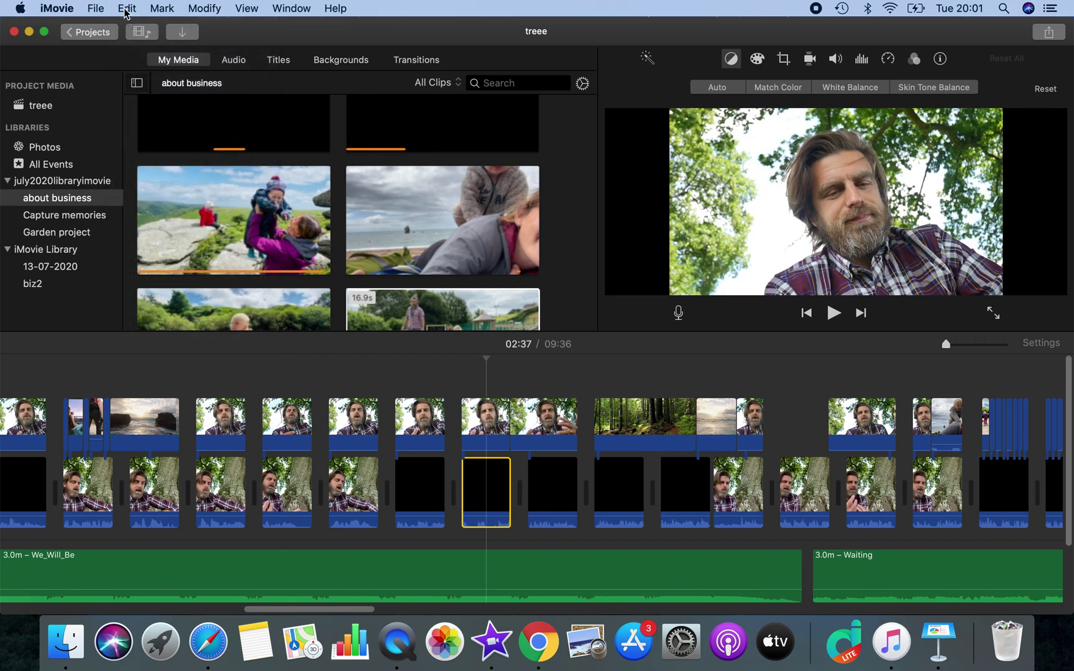
{"action": "left_click", "coordinate": [124, 12]}
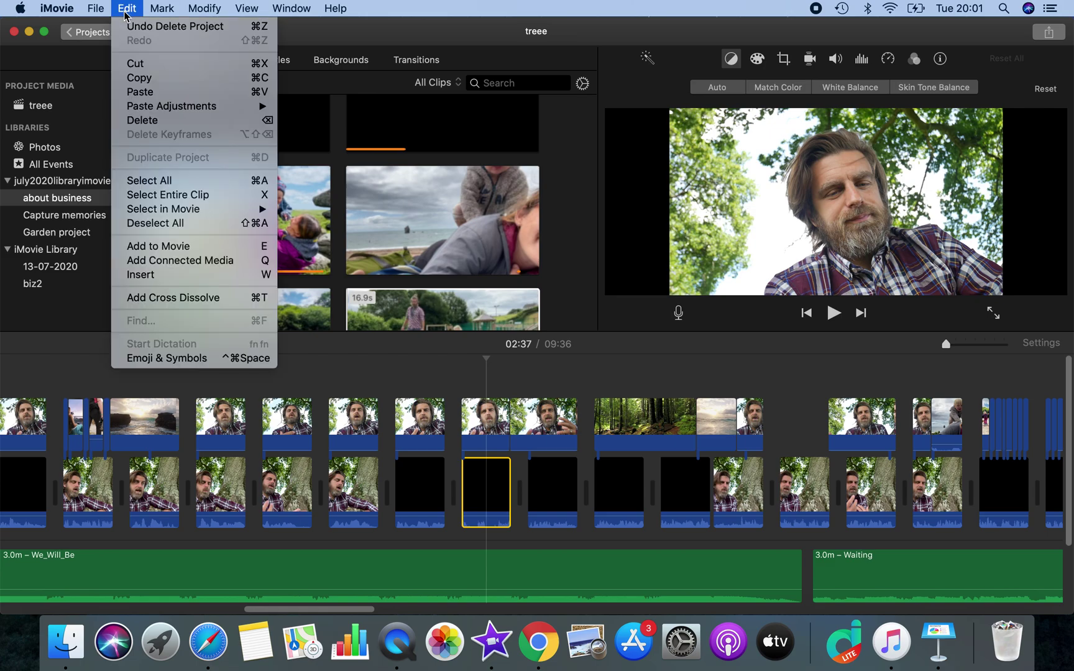
{"action": "left_click", "coordinate": [154, 181]}
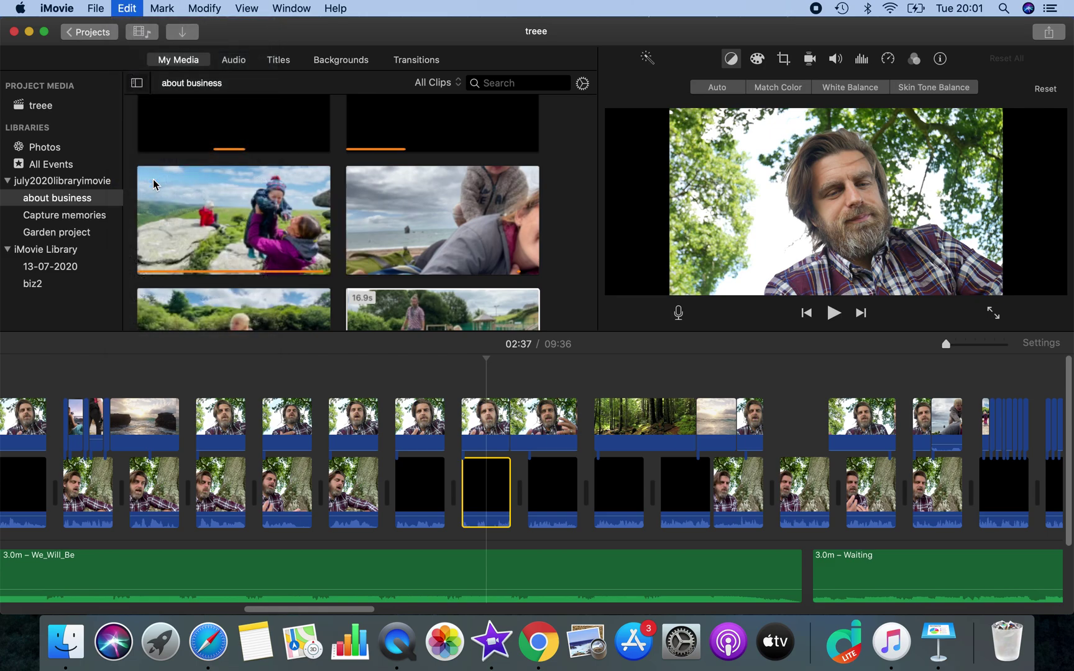
{"action": "right_click", "coordinate": [207, 419]}
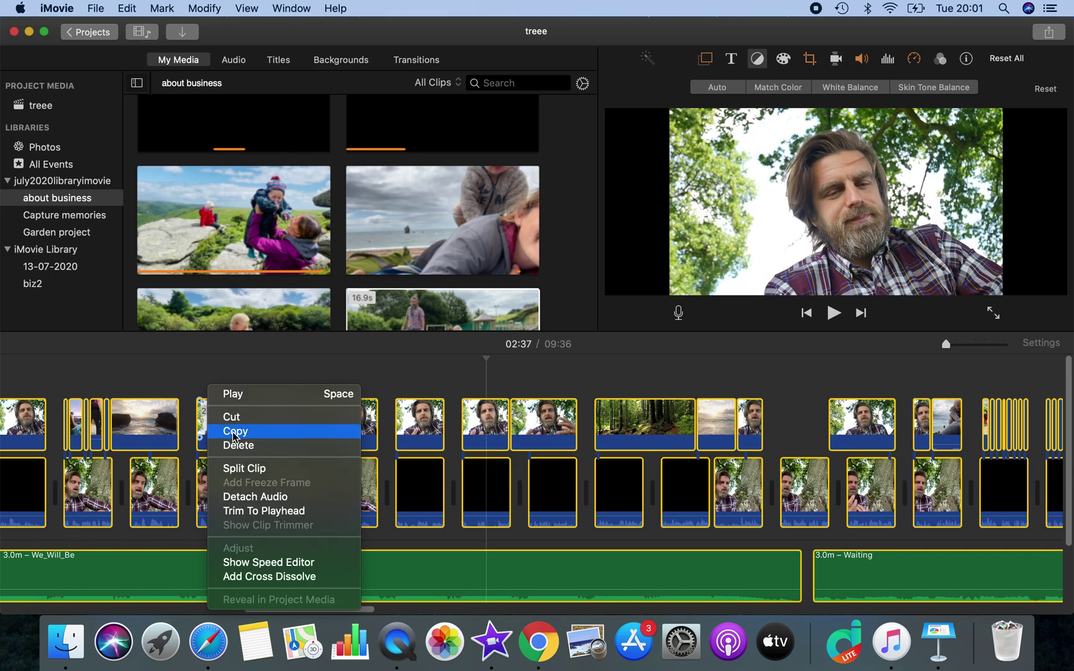
{"action": "left_click", "coordinate": [231, 432]}
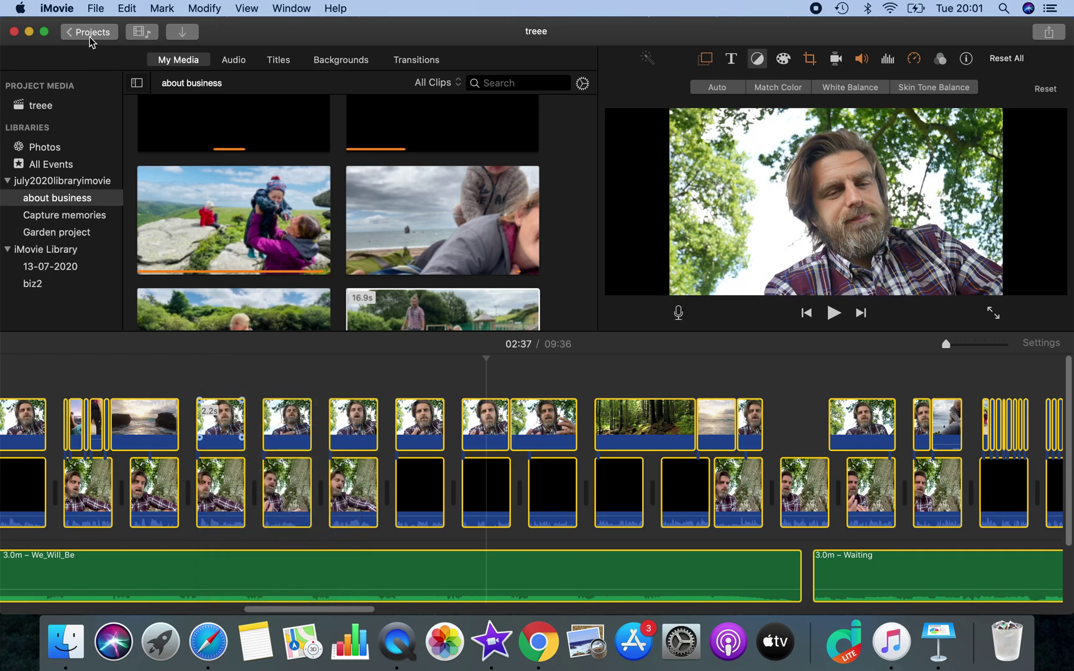
Step: Return to the projects overview and start a new movie, cancelling at the library prompt
{"action": "left_click", "coordinate": [90, 37]}
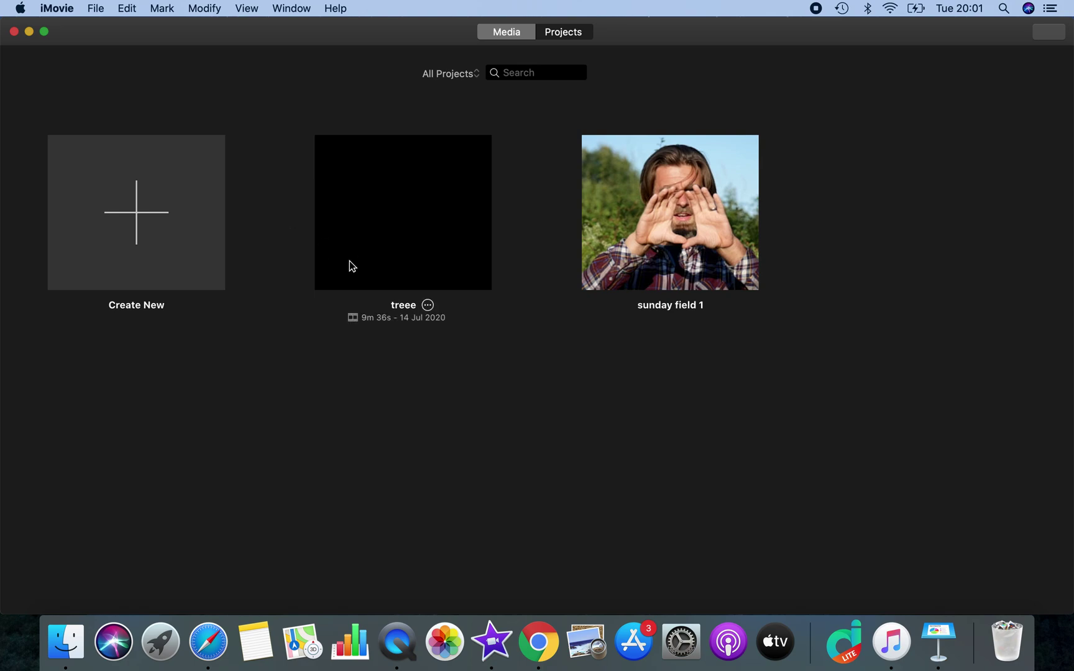
{"action": "left_click", "coordinate": [161, 226]}
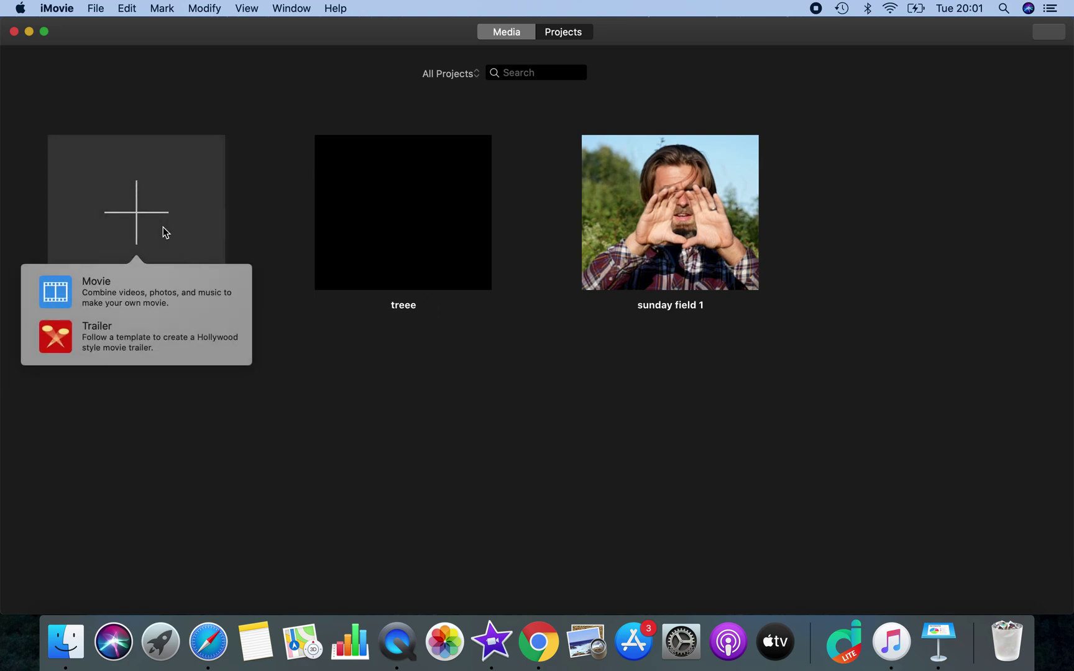
{"action": "left_click", "coordinate": [192, 285]}
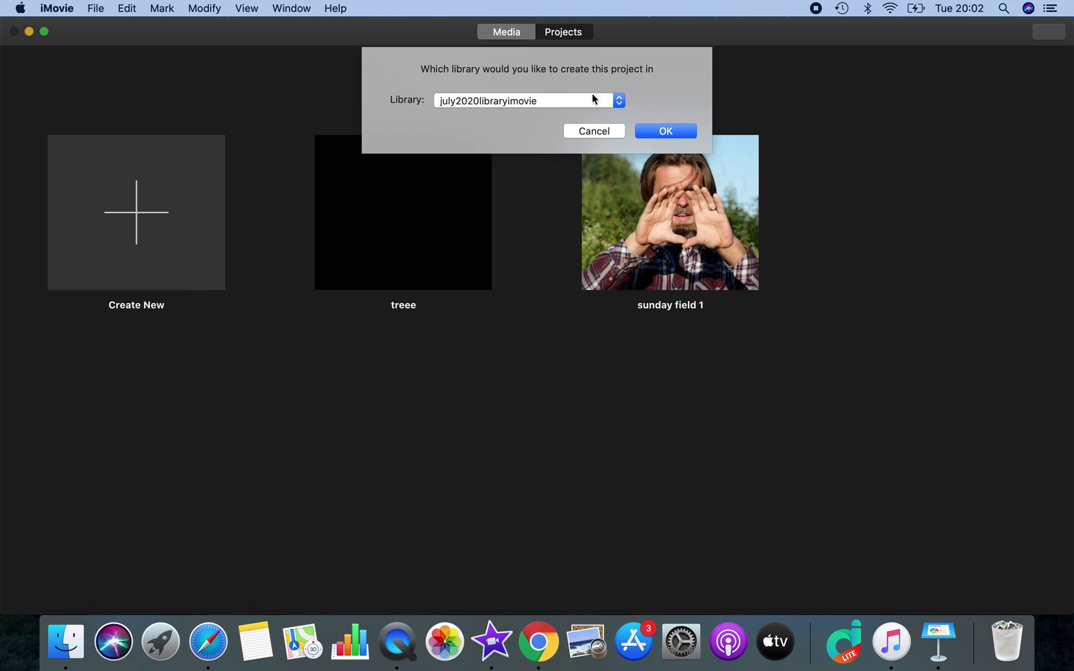
{"action": "left_click", "coordinate": [594, 100]}
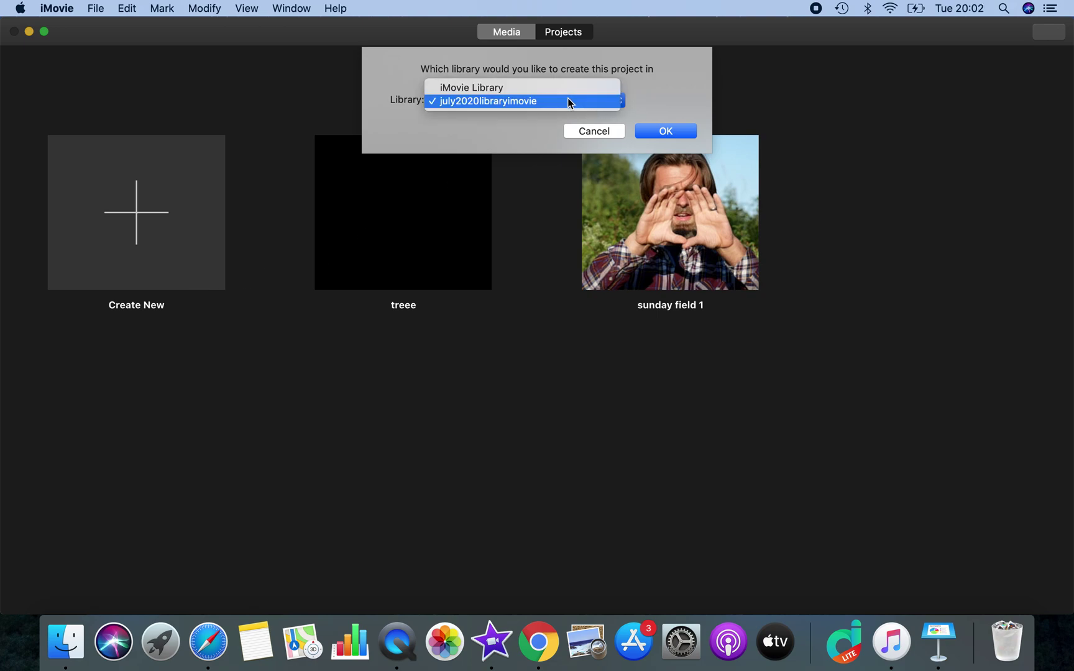
{"action": "left_click", "coordinate": [585, 132]}
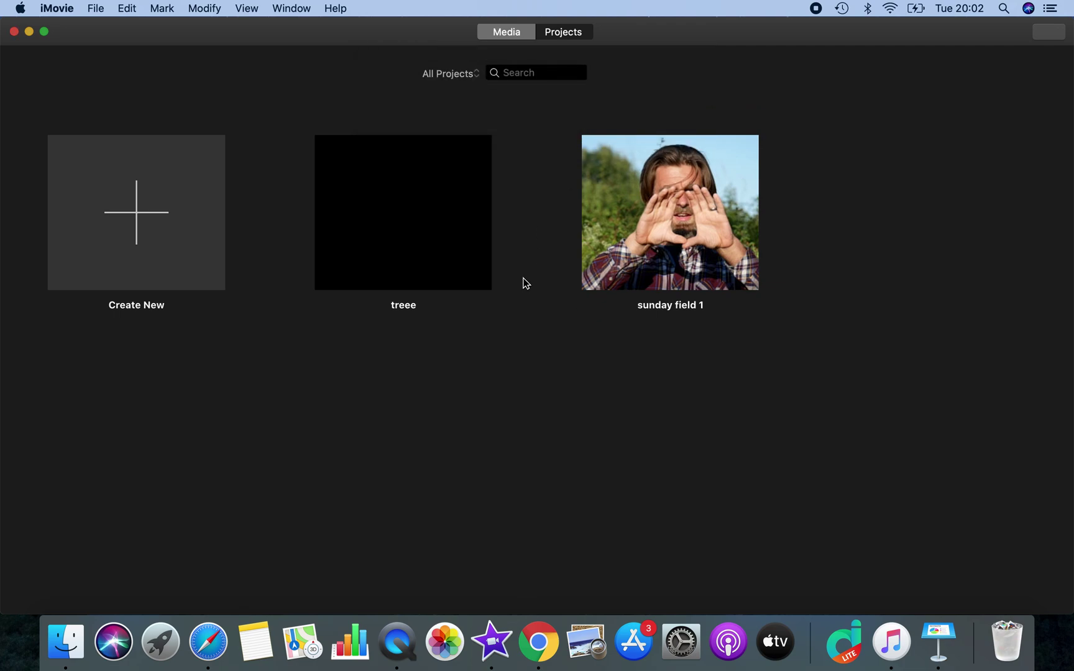